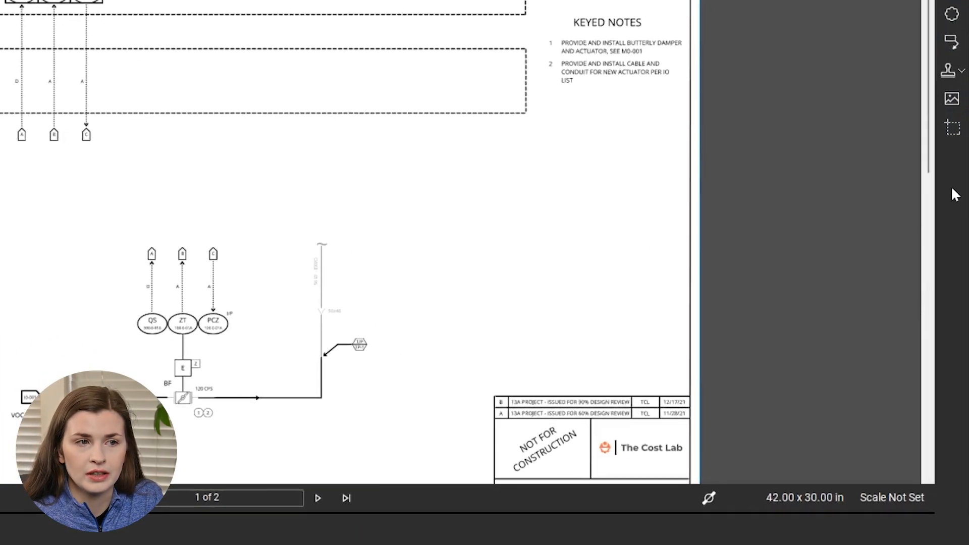
Step: Open the toolbar customization settings and list the commands of all categories
right_click(960, 285)
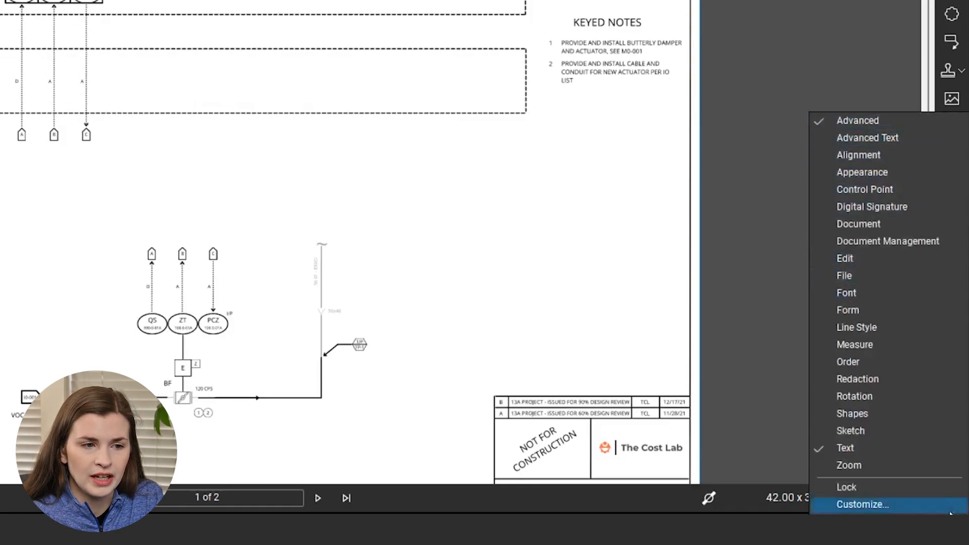
click(795, 318)
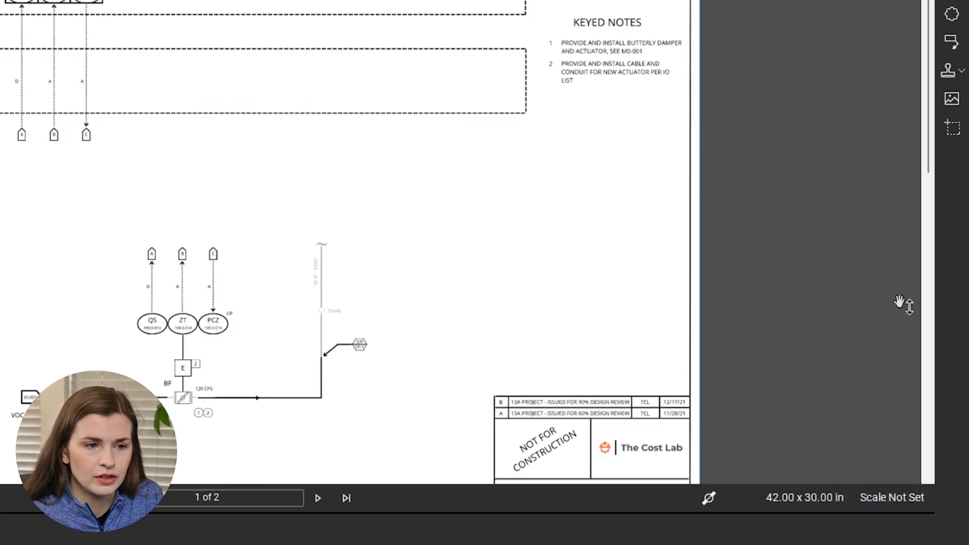
right_click(952, 493)
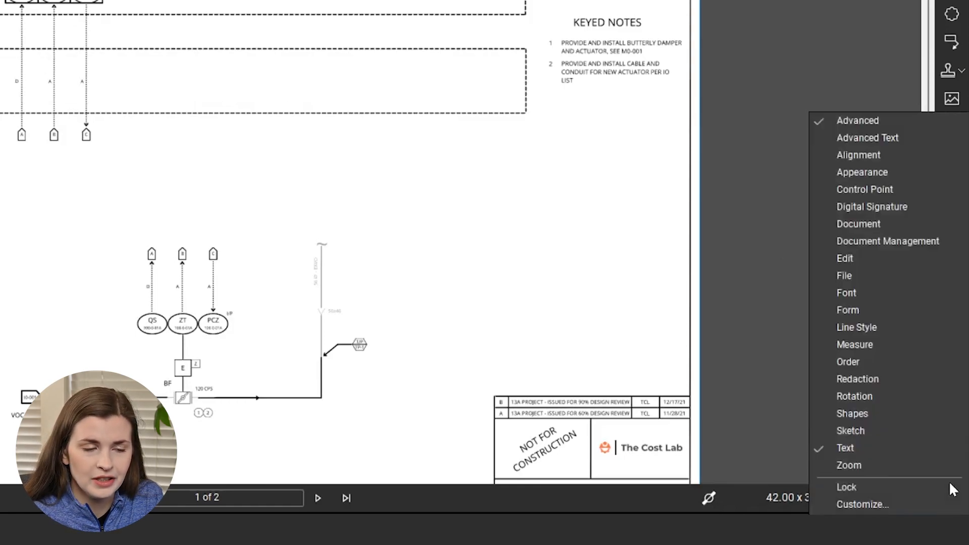
click(872, 505)
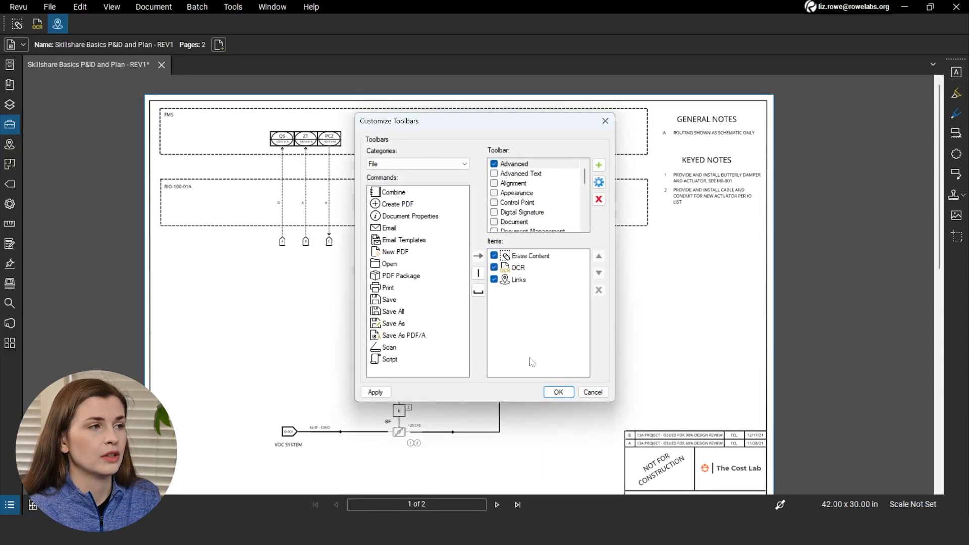
click(417, 163)
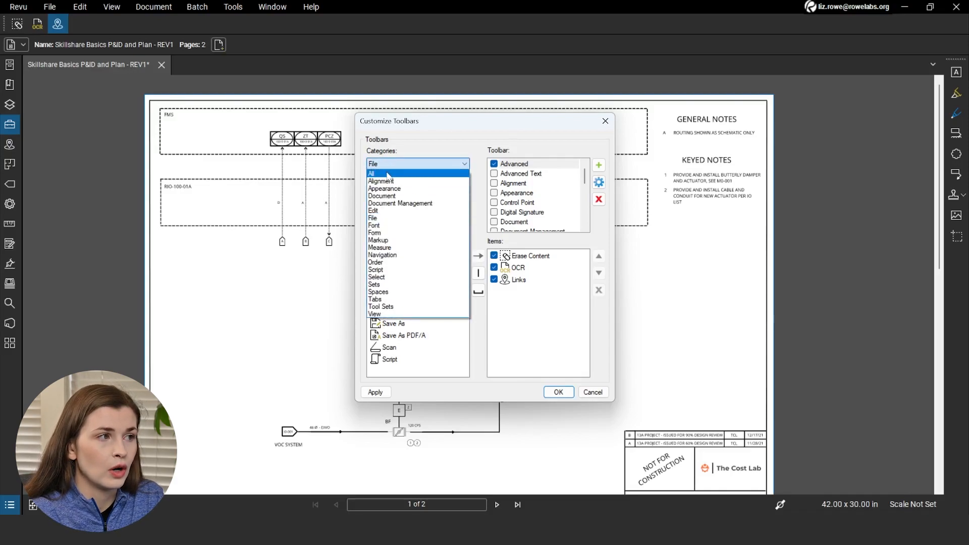
click(388, 174)
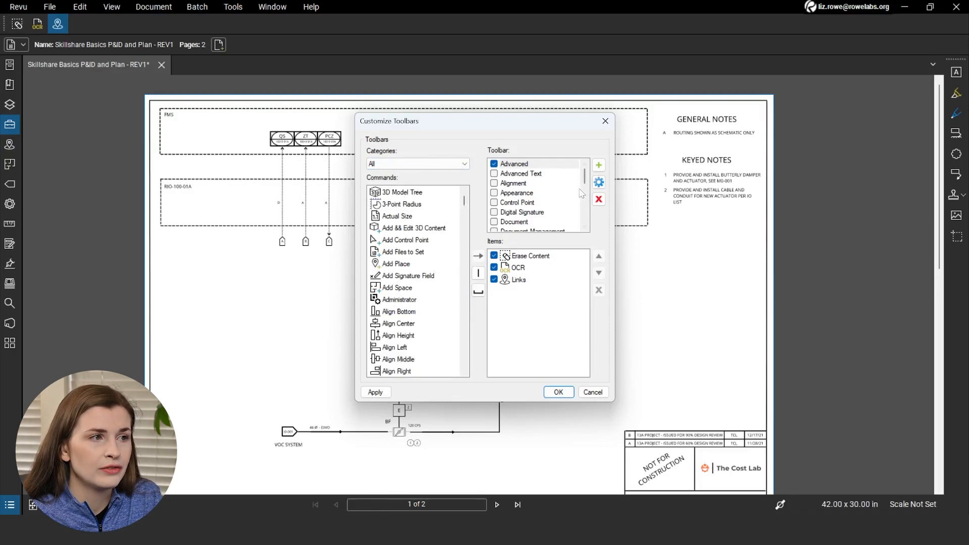
Step: Turn off the Text toolbar in the list of toolbars
mouse_move(585, 181)
mouse_down()
mouse_move(584, 230)
mouse_move(584, 174)
mouse_up()
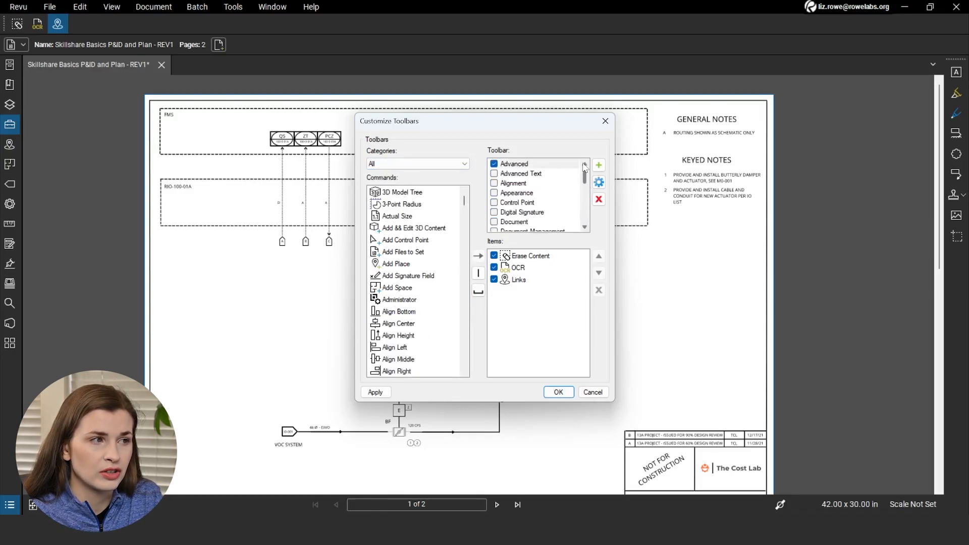
scroll(533, 193, down, 10)
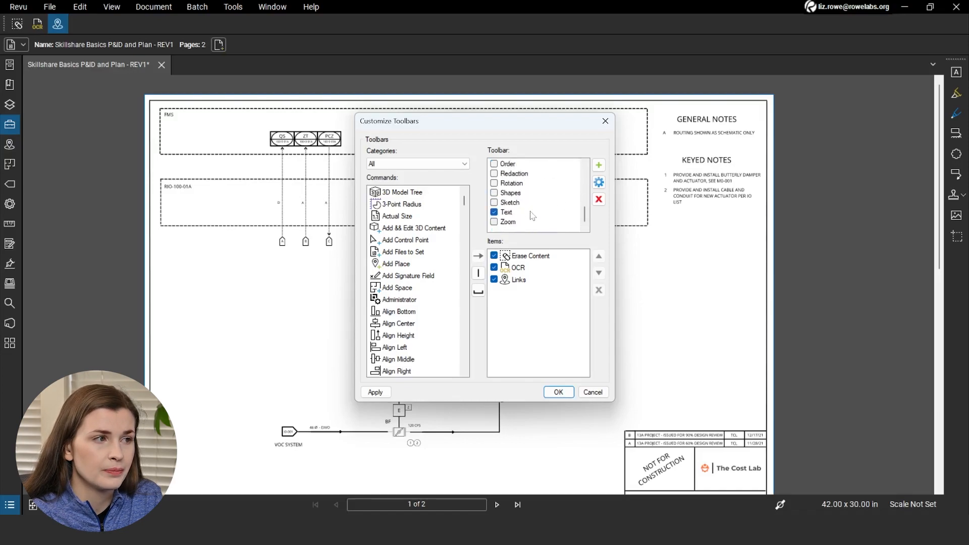
click(531, 214)
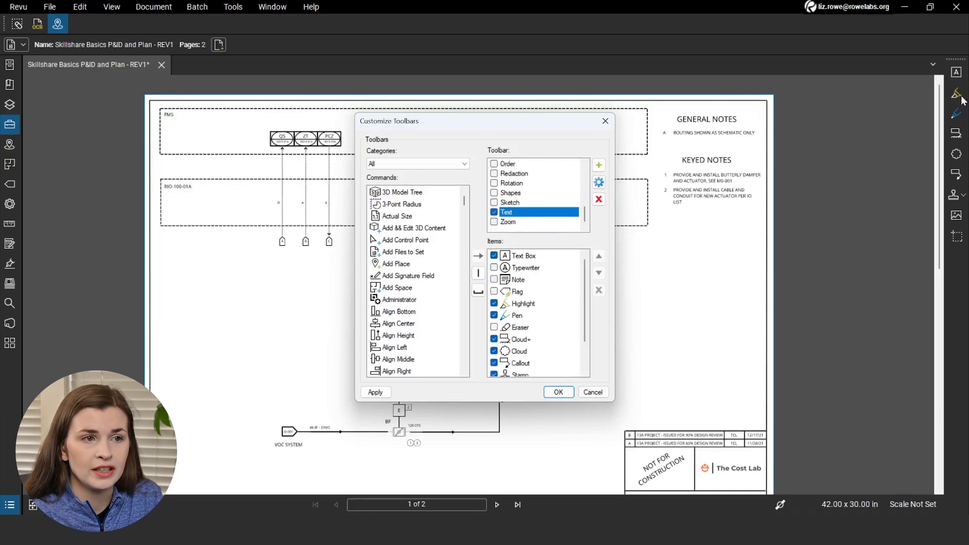
click(495, 212)
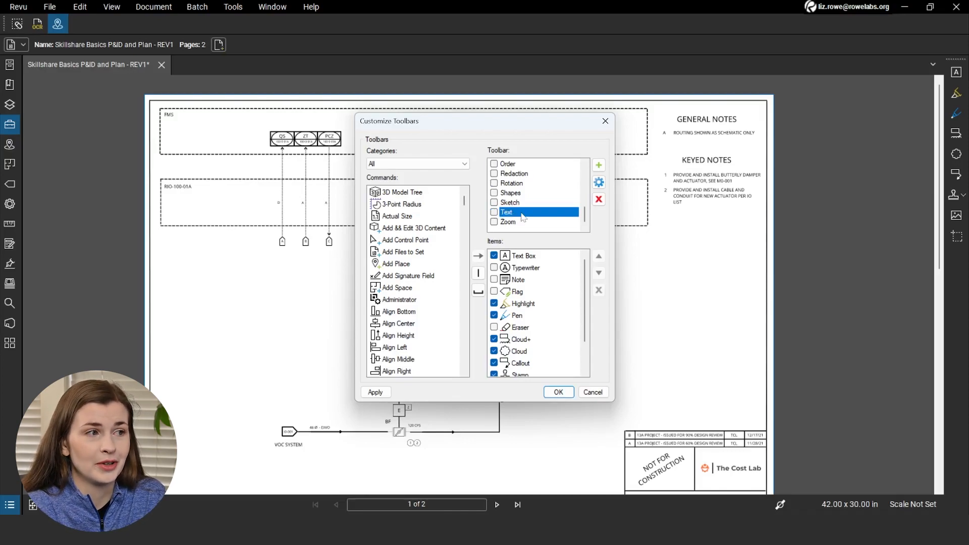
Step: Examine the list of available toolbars and the individual items contained in the Advanced toolbar
scroll(525, 219, up, 2)
scroll(525, 220, up, 4)
scroll(533, 199, down, 3)
scroll(533, 198, down, 1)
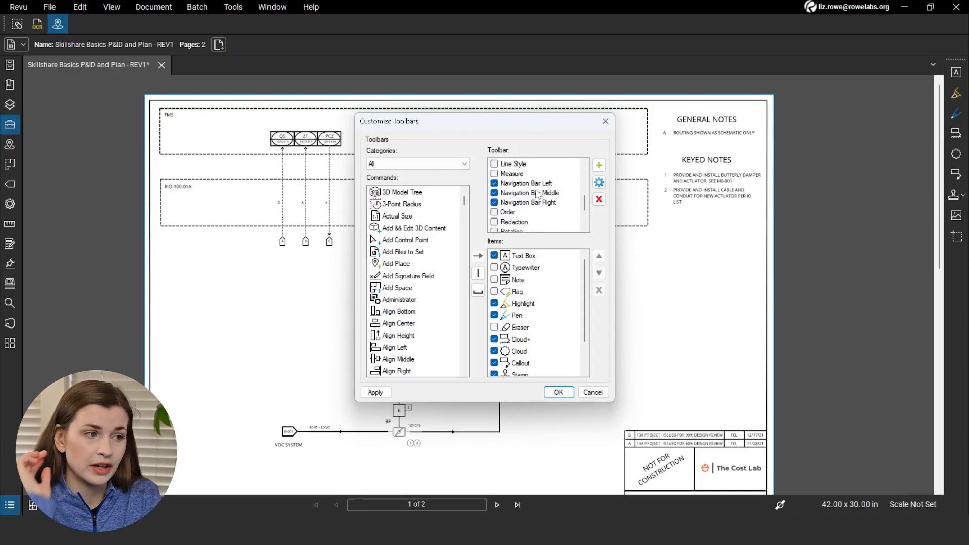
scroll(539, 194, up, 5)
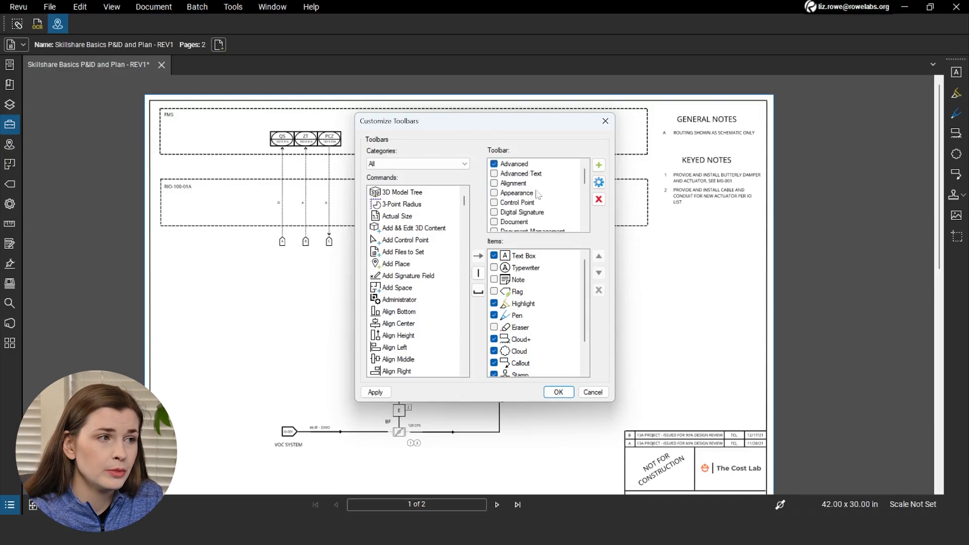
click(535, 165)
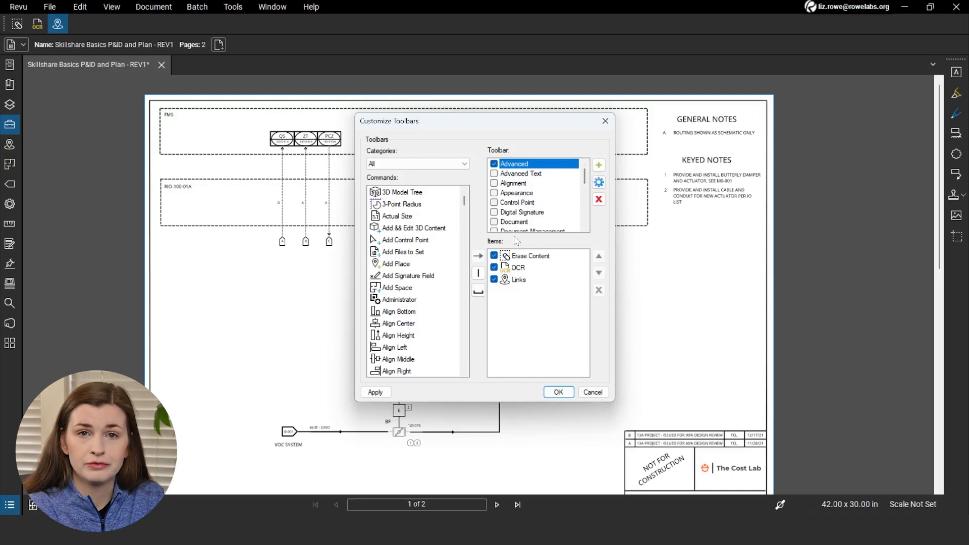
click(536, 279)
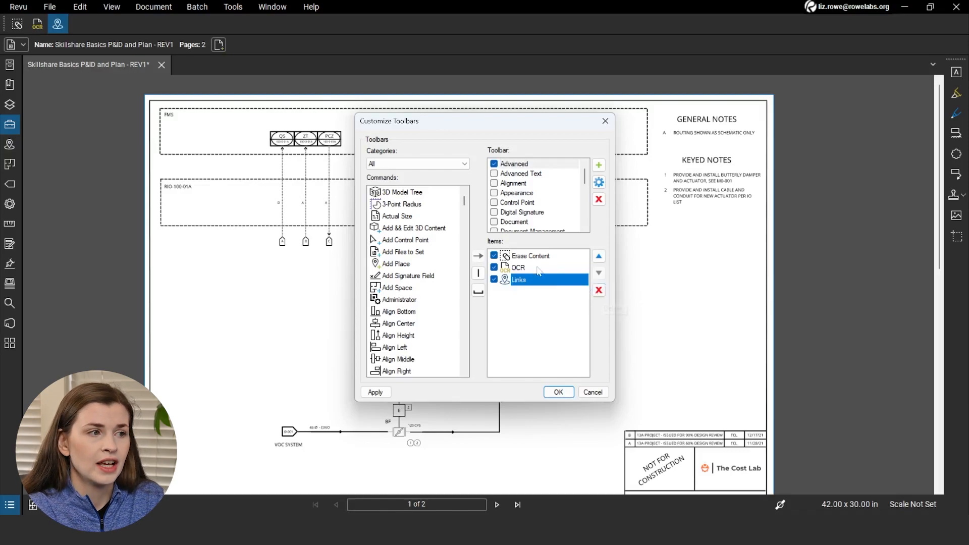
click(519, 260)
click(528, 271)
click(527, 282)
click(529, 258)
click(529, 270)
click(528, 282)
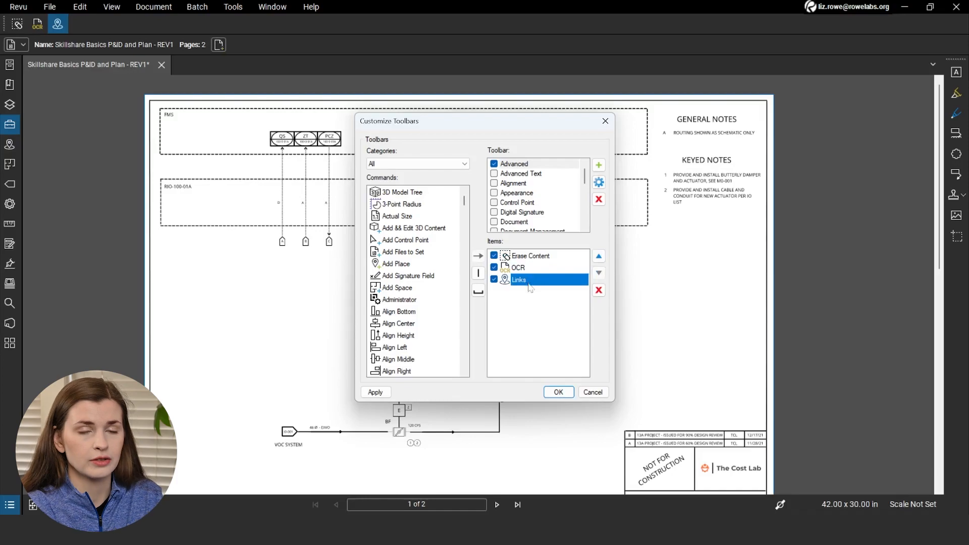
click(544, 329)
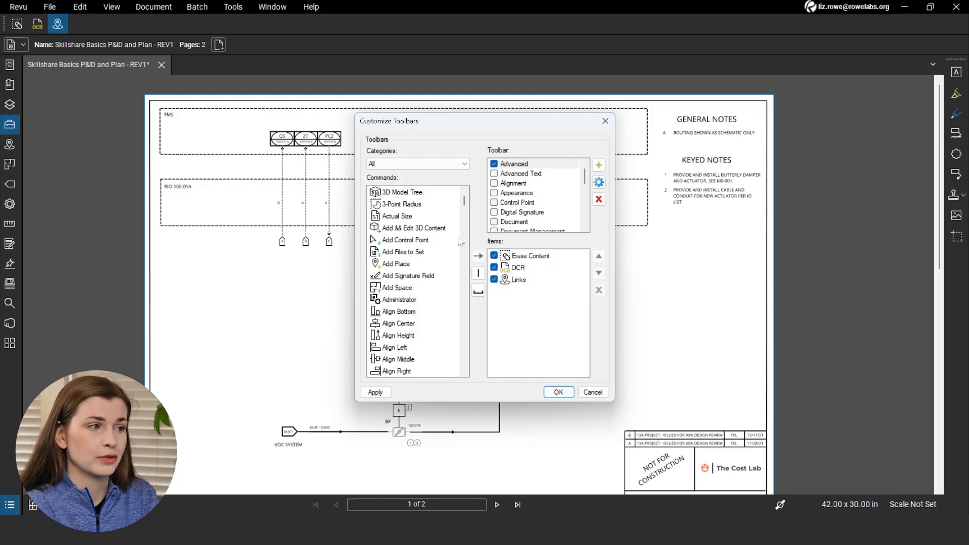
Step: Add the Delete command to the Advanced toolbar's items and remove it again
scroll(436, 239, down, 4)
scroll(436, 239, down, 15)
click(404, 252)
click(478, 256)
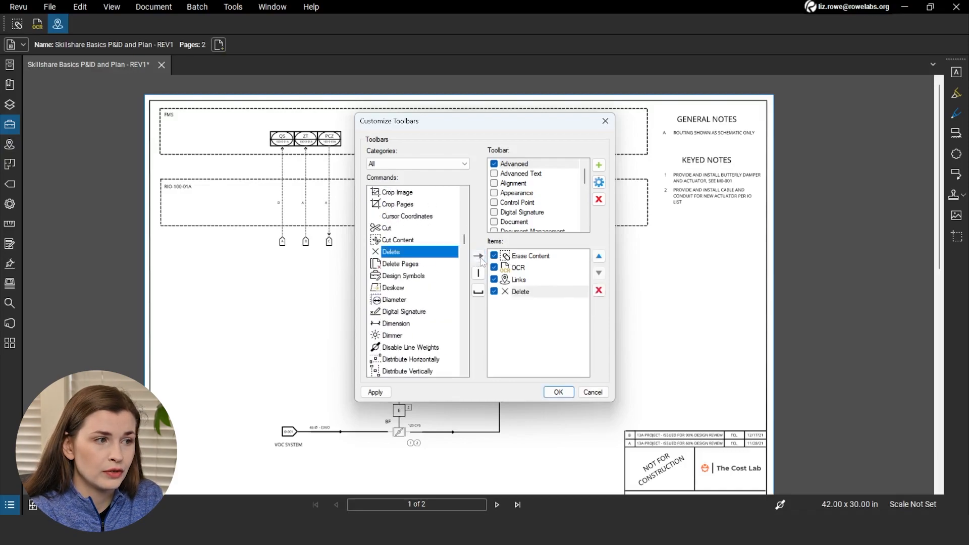
click(538, 295)
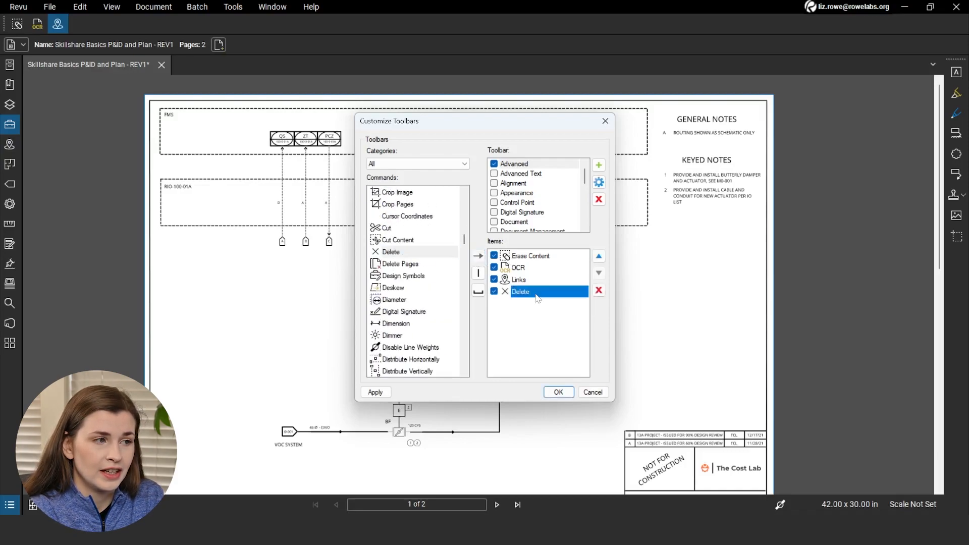
click(600, 291)
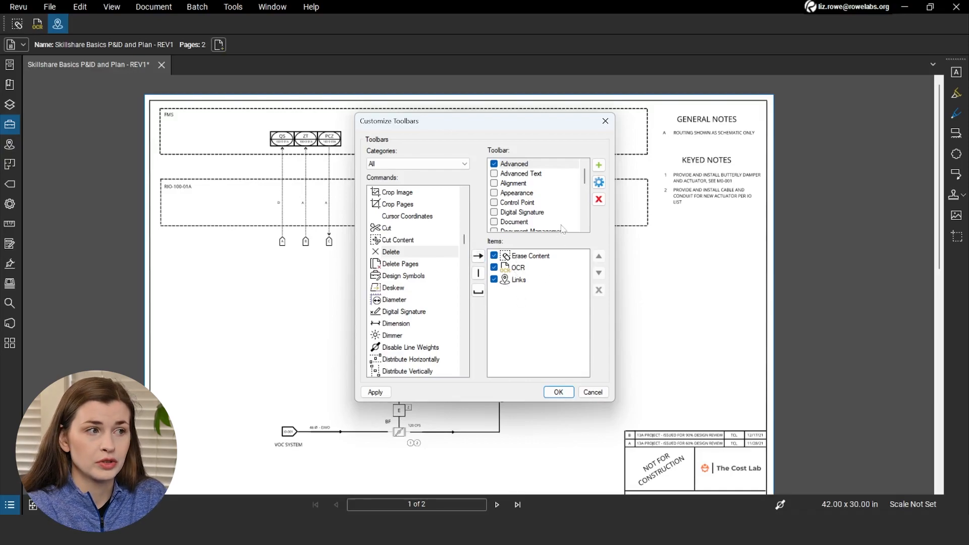
Step: Remove the Unsplit, Split Vertical and Split Horizontal items from the Navigation Bar Left toolbar
drag(587, 182, 586, 208)
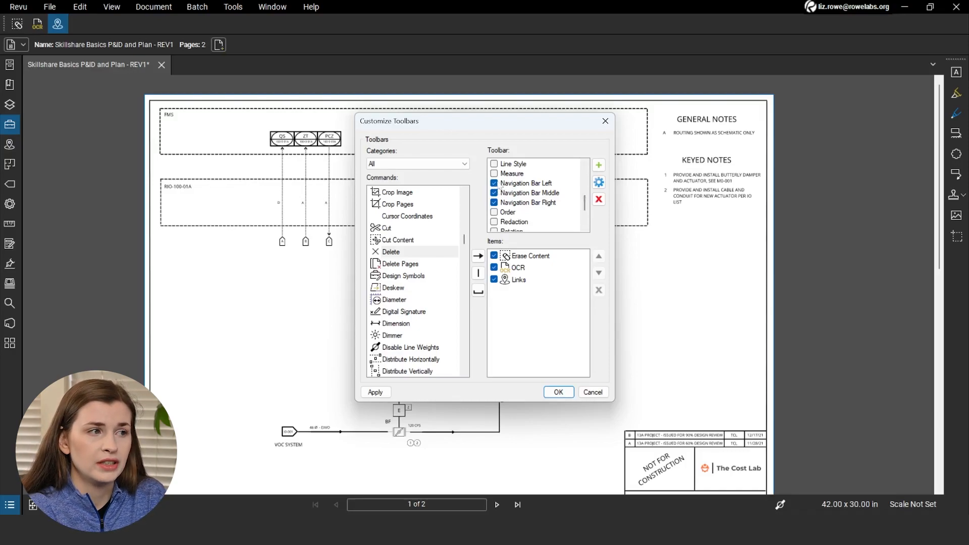
click(529, 185)
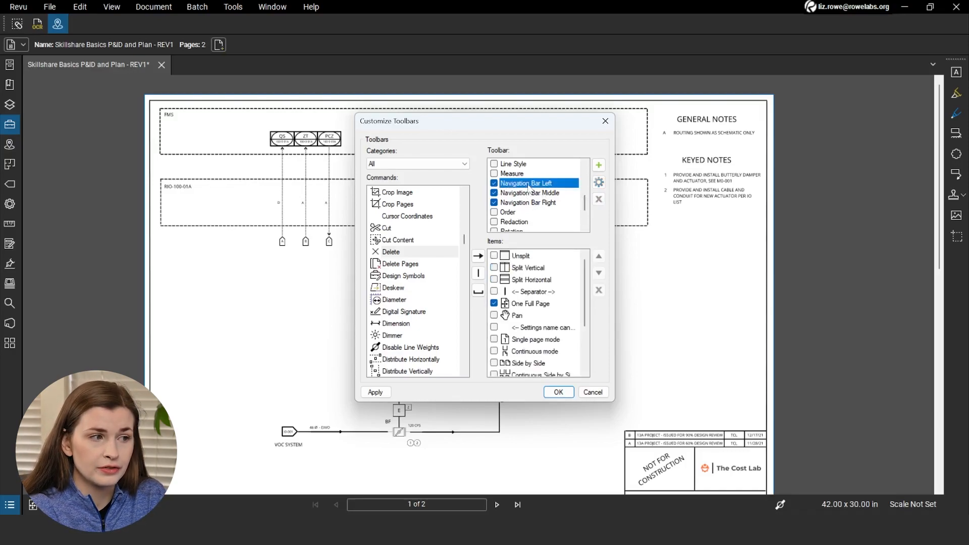
scroll(525, 263, down, 2)
scroll(525, 272, up, 2)
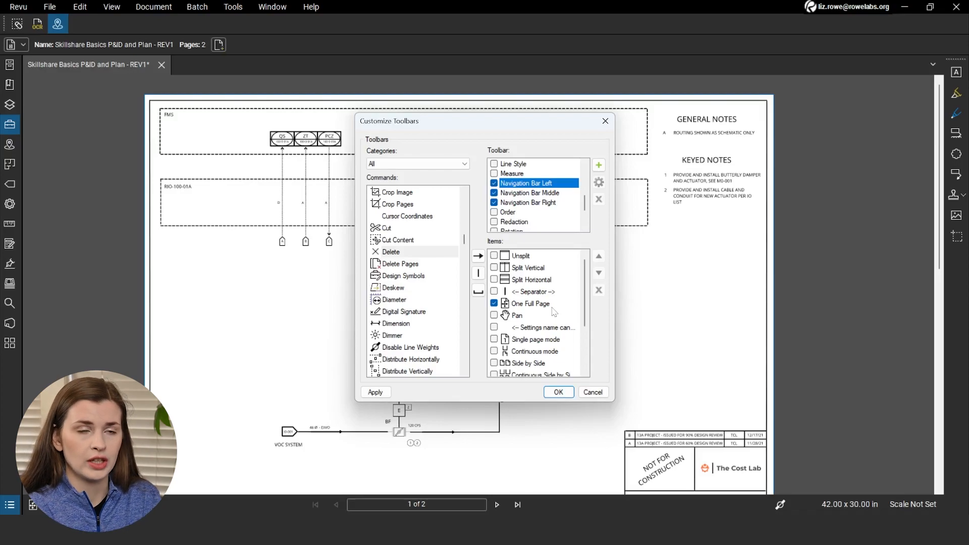
scroll(551, 314, down, 2)
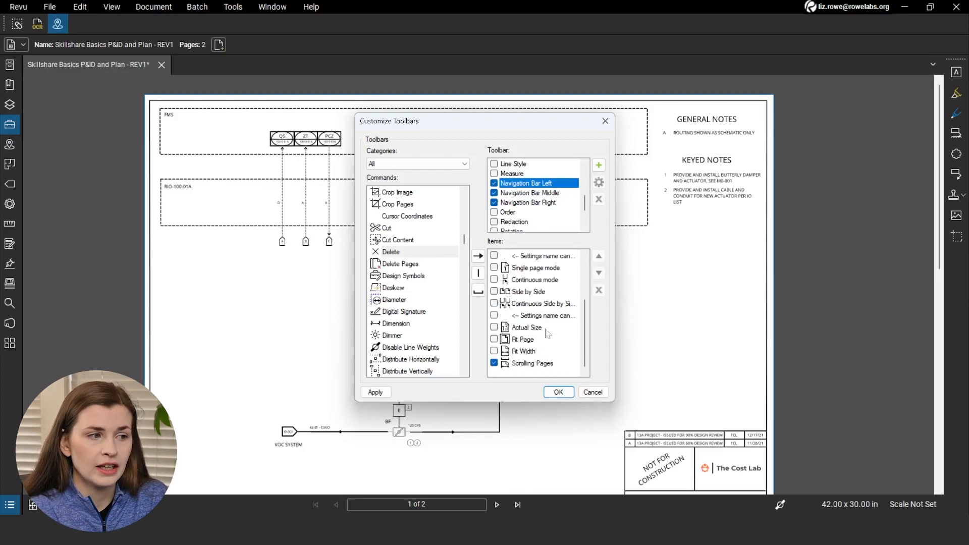
click(533, 364)
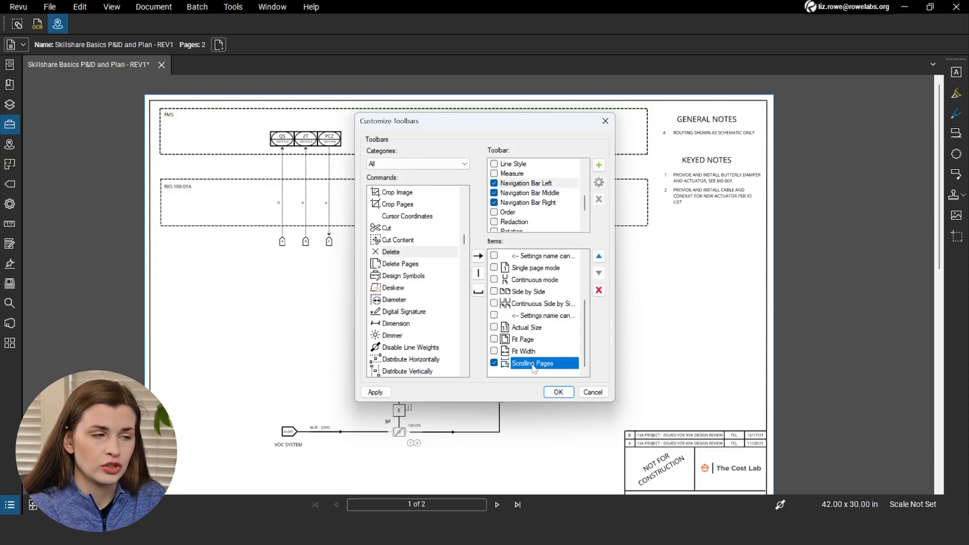
scroll(550, 290, up, 2)
click(530, 258)
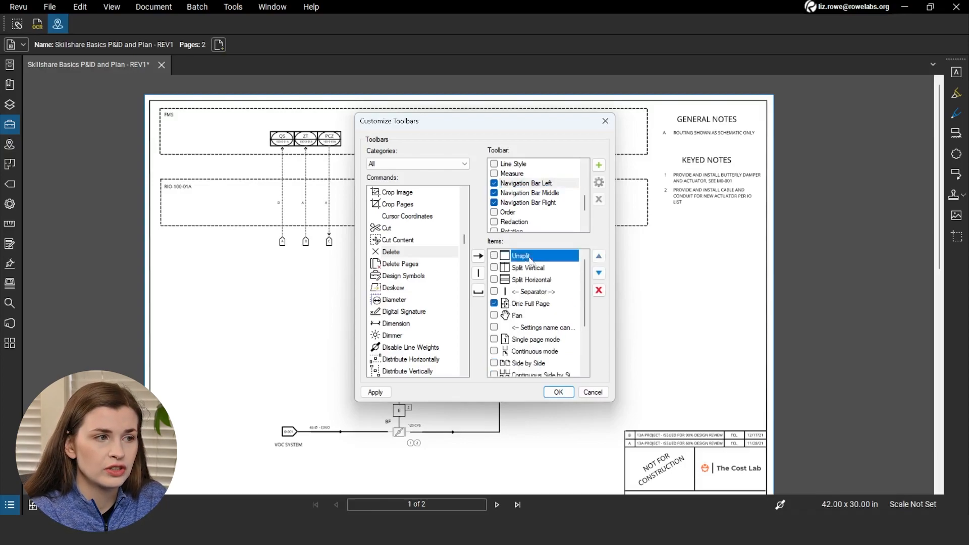
click(599, 291)
click(549, 256)
click(599, 291)
click(546, 258)
click(599, 290)
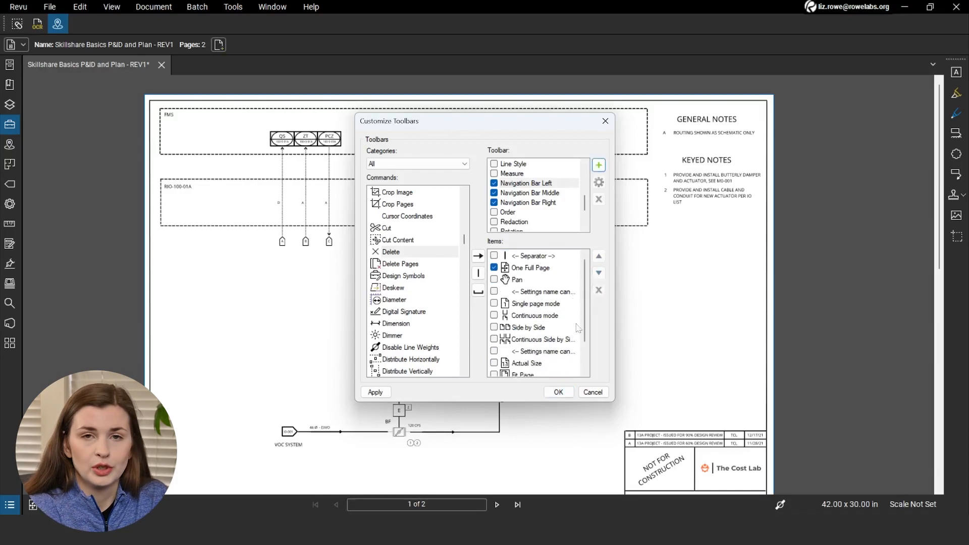
scroll(550, 354, down, 1)
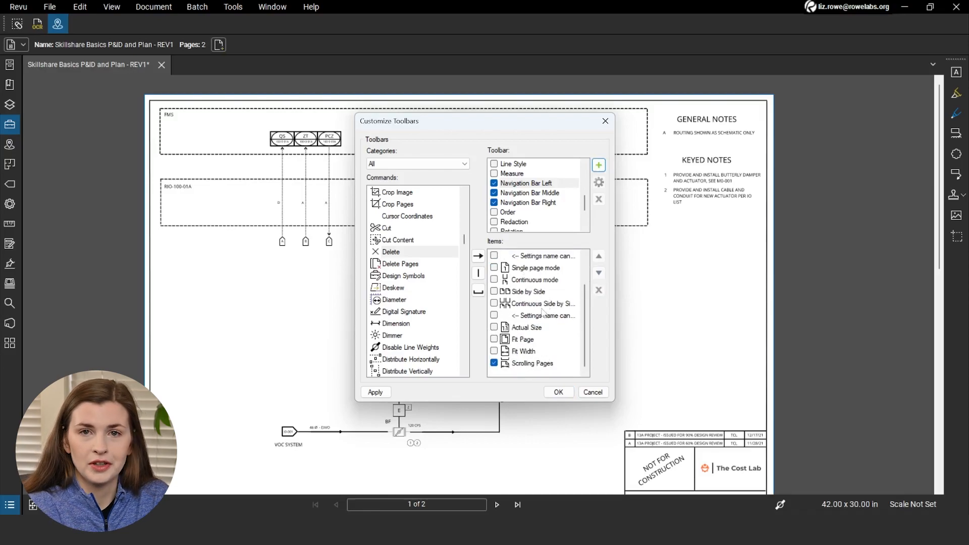
scroll(535, 331, up, 1)
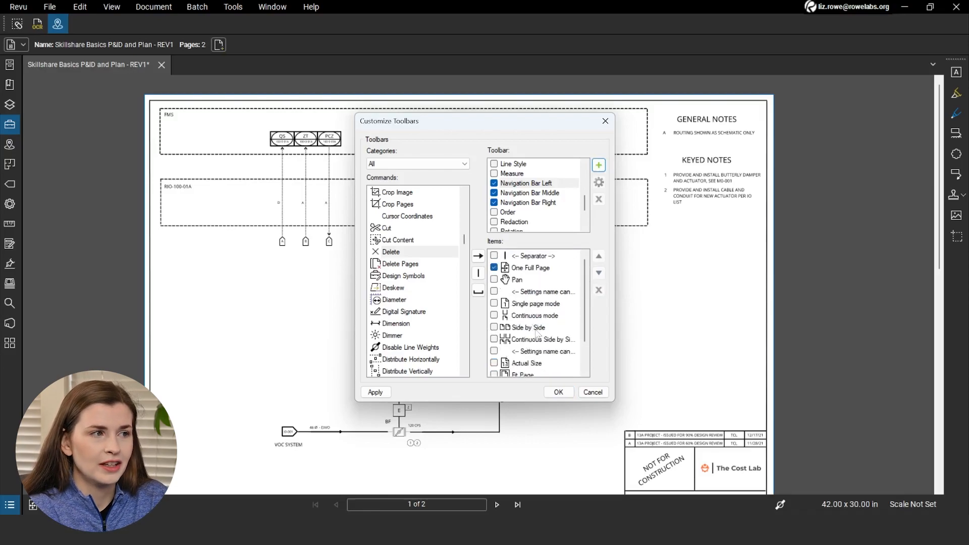
Step: Review the items of the Navigation Bar Middle and Navigation Bar Right toolbars and accept the toolbar customization
click(544, 194)
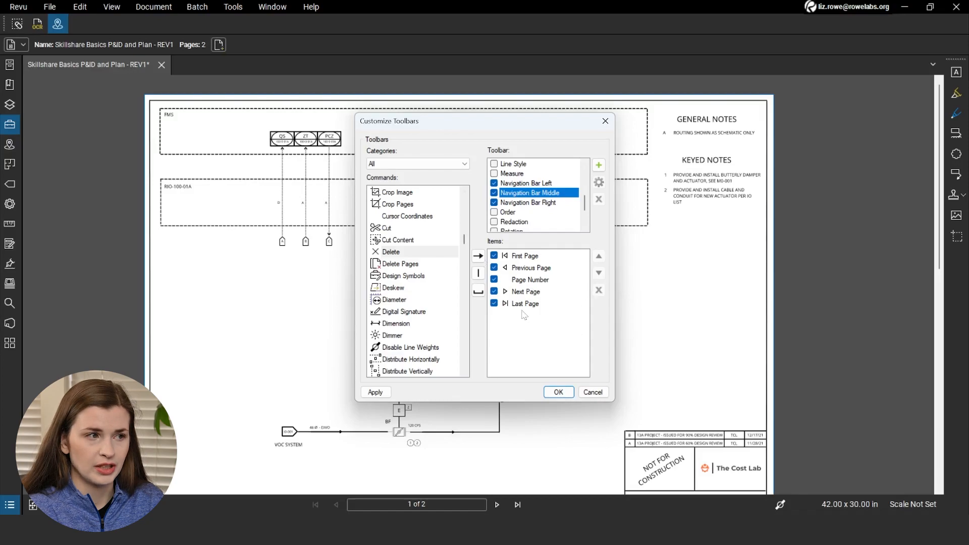
click(533, 203)
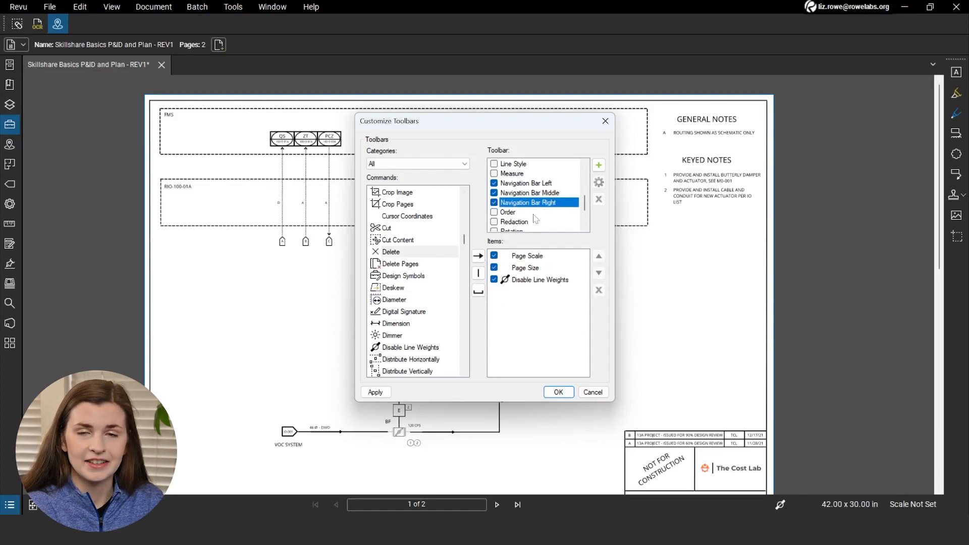
click(537, 283)
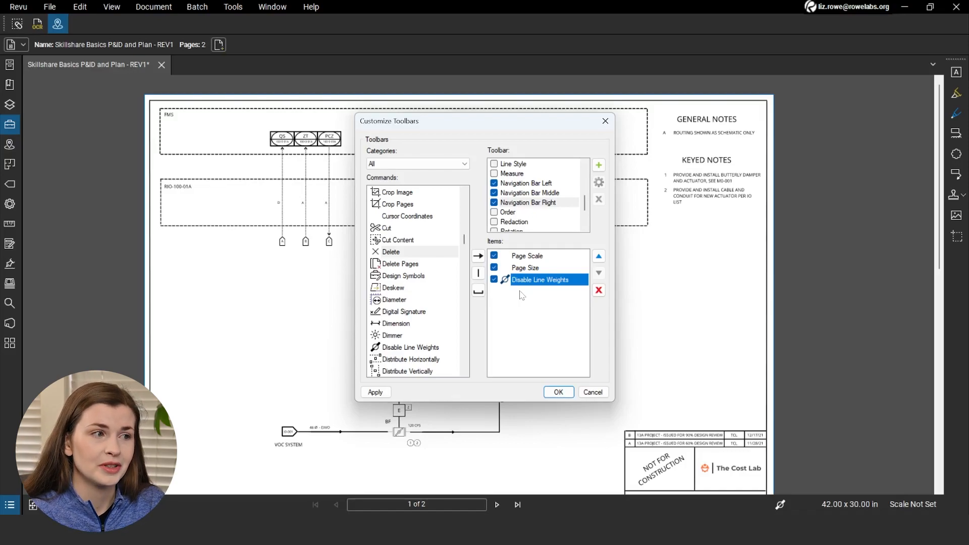
click(559, 392)
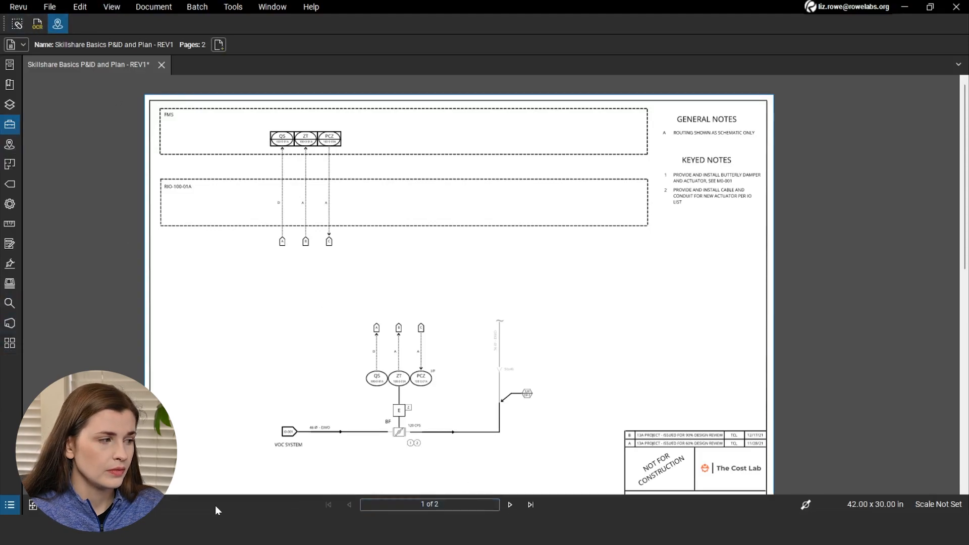
Step: Fit one full page of the drawing in the view and browse down to page 2
mouse_move(223, 368)
mouse_down()
mouse_move(203, 149)
mouse_move(215, 154)
mouse_up()
click(32, 505)
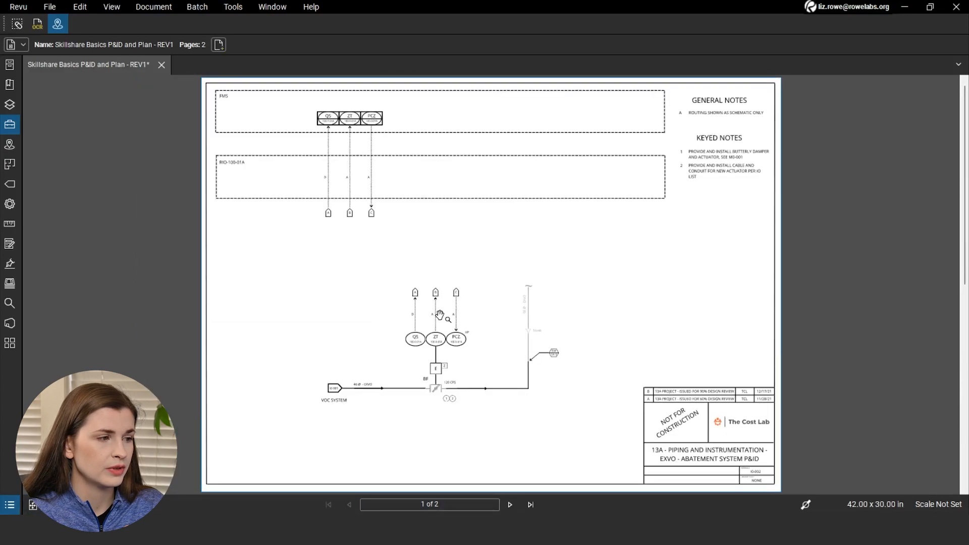
scroll(485, 394, down, 5)
mouse_move(473, 228)
mouse_down()
mouse_move(497, 256)
mouse_move(516, 482)
mouse_up()
drag(533, 279, 528, 483)
drag(281, 404, 270, 301)
key(ctrl+2)
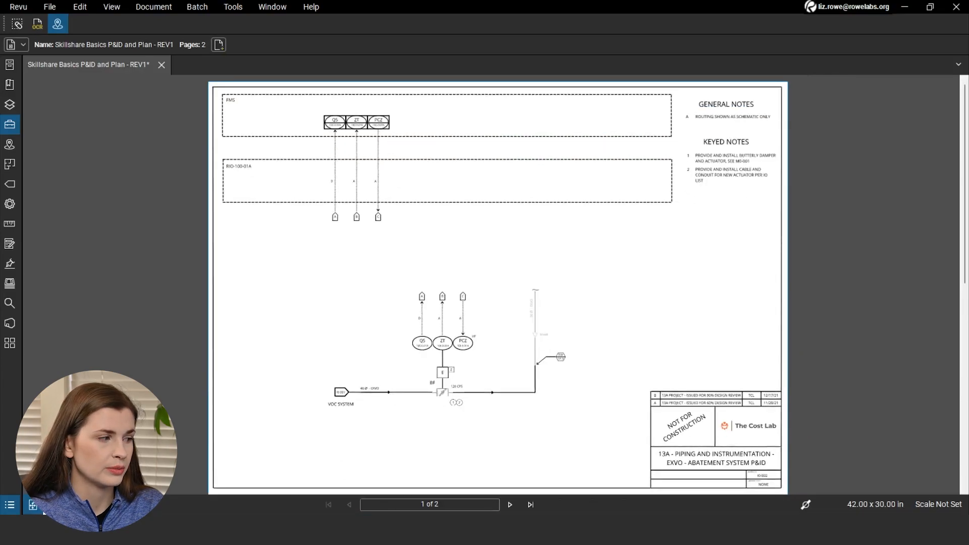
scroll(548, 374, down, 3)
scroll(557, 390, down, 4)
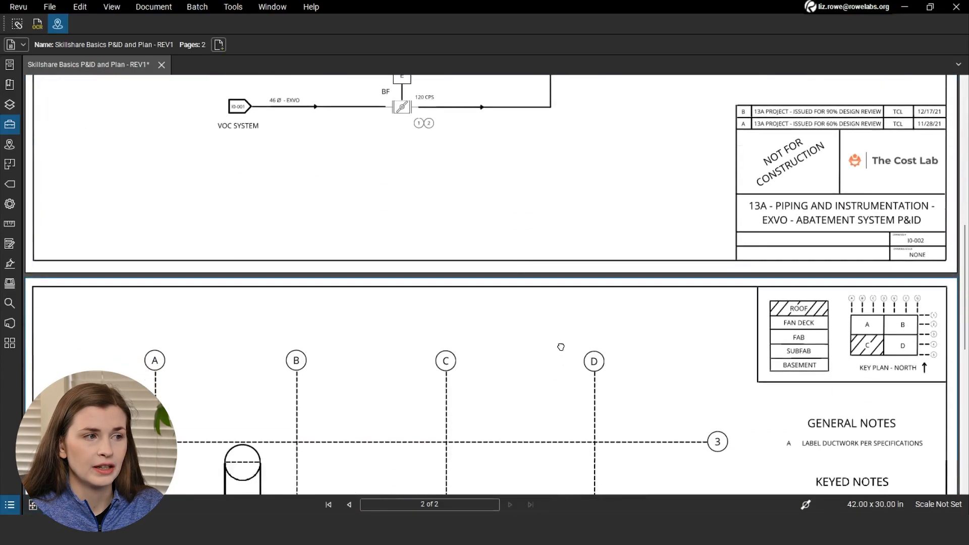
Step: Zoom out on the drawing and browse from page 2 back to page 1
scroll(544, 289, down, 5)
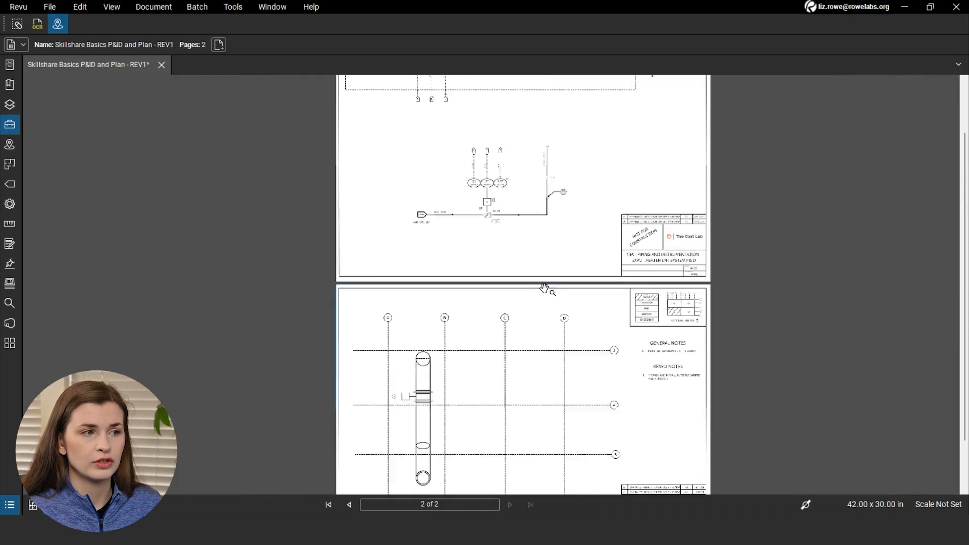
scroll(545, 288, up, 4)
scroll(548, 288, down, 2)
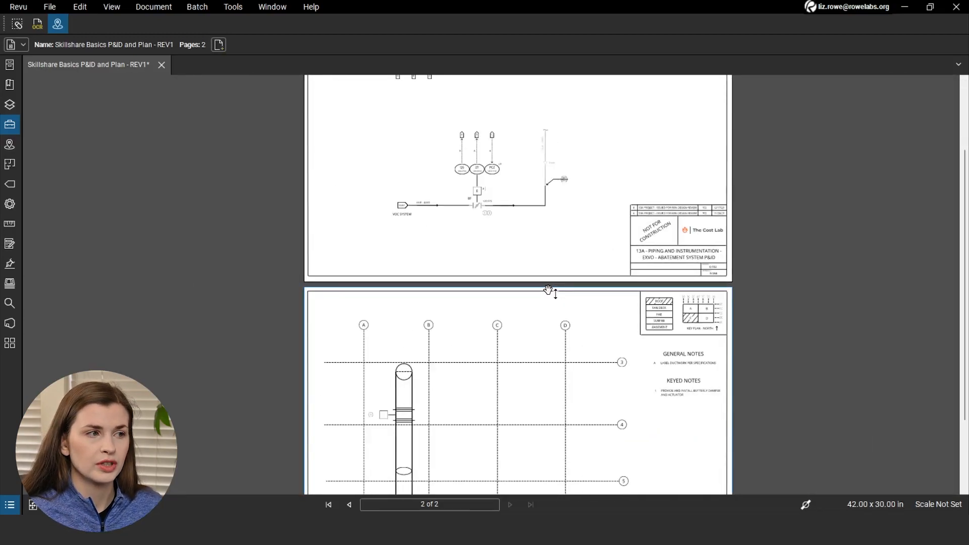
drag(546, 245, 537, 335)
scroll(552, 264, up, 3)
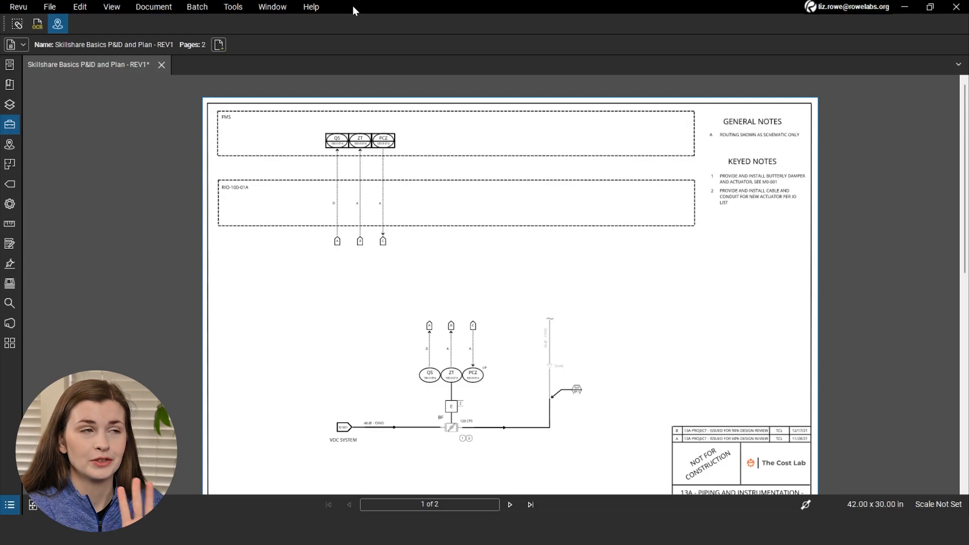
Step: Reduce the program window from full screen and switch the side panel between Bookmarks and Tool Chest
drag(371, 5, 320, 11)
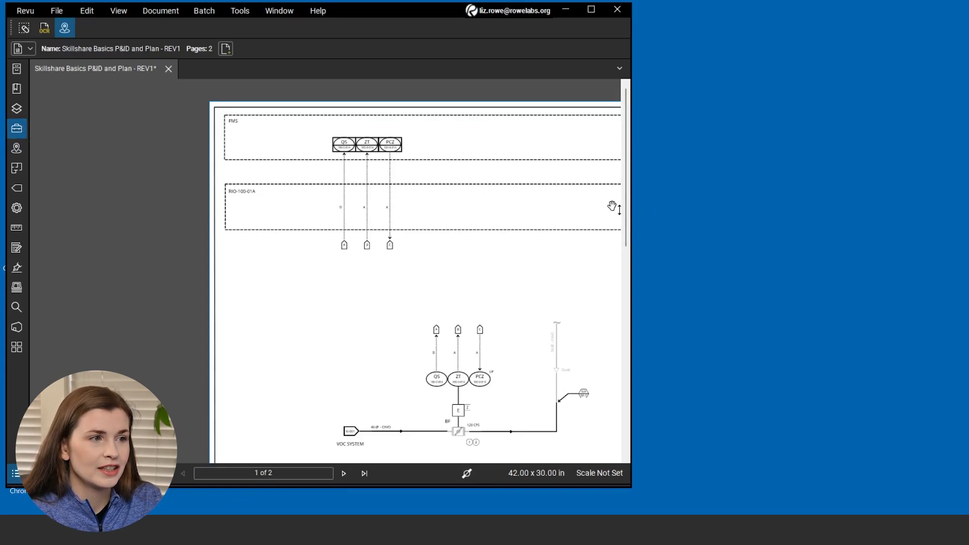
drag(575, 194, 404, 197)
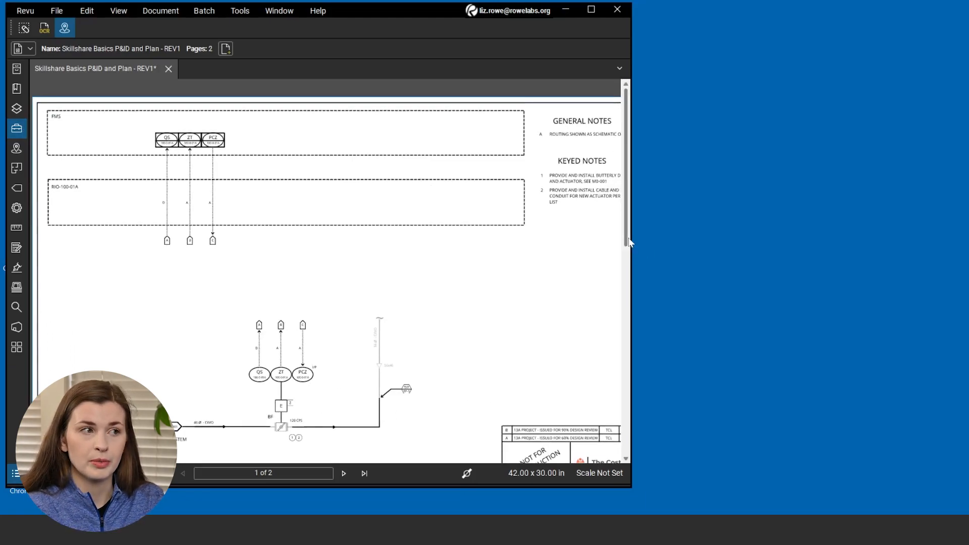
click(20, 90)
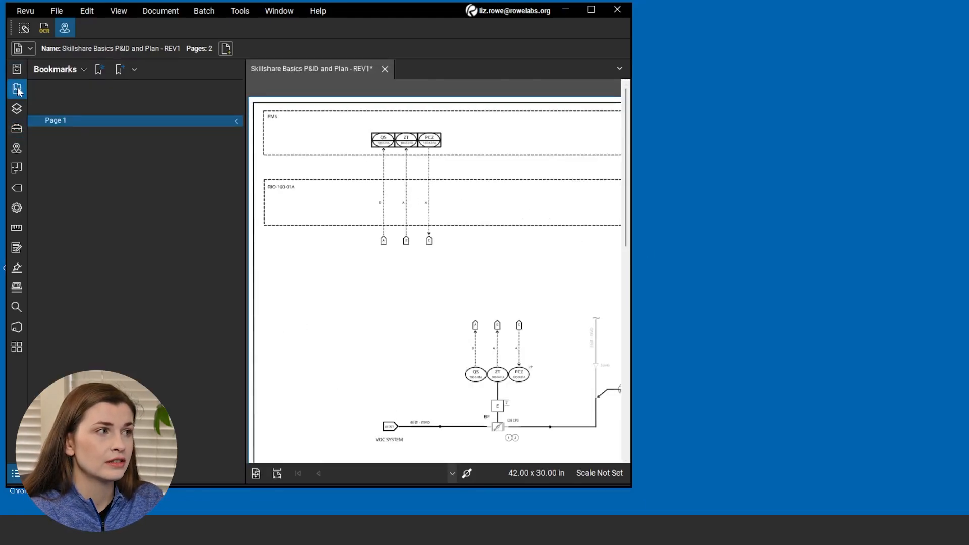
click(19, 130)
click(17, 89)
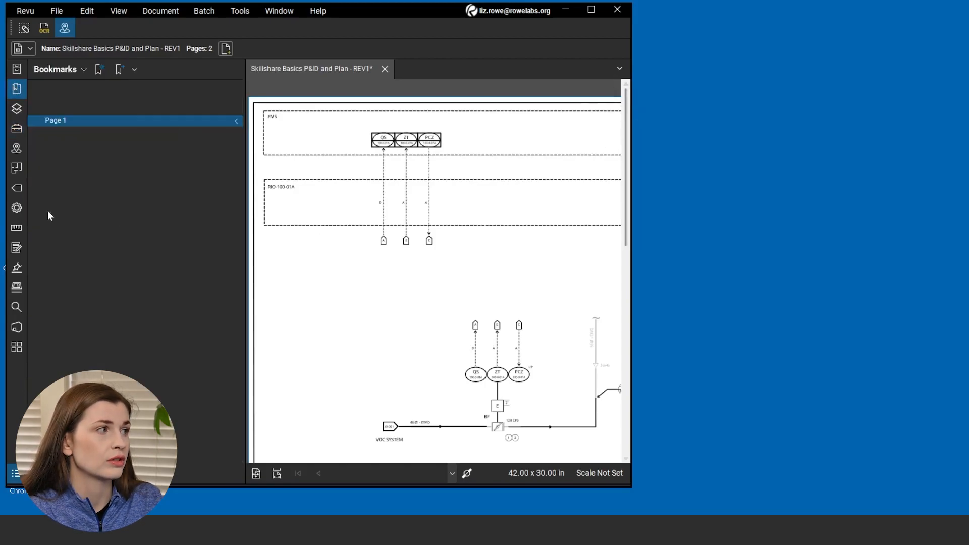
click(16, 130)
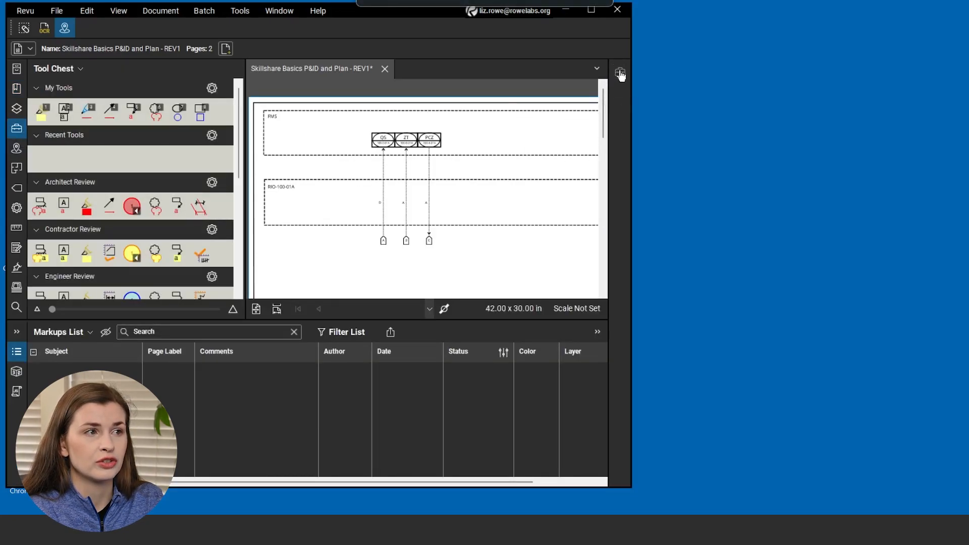
Step: Dock the Tool Chest, Flags and Properties panels on the opposite side of the drawing from the other panels
click(620, 73)
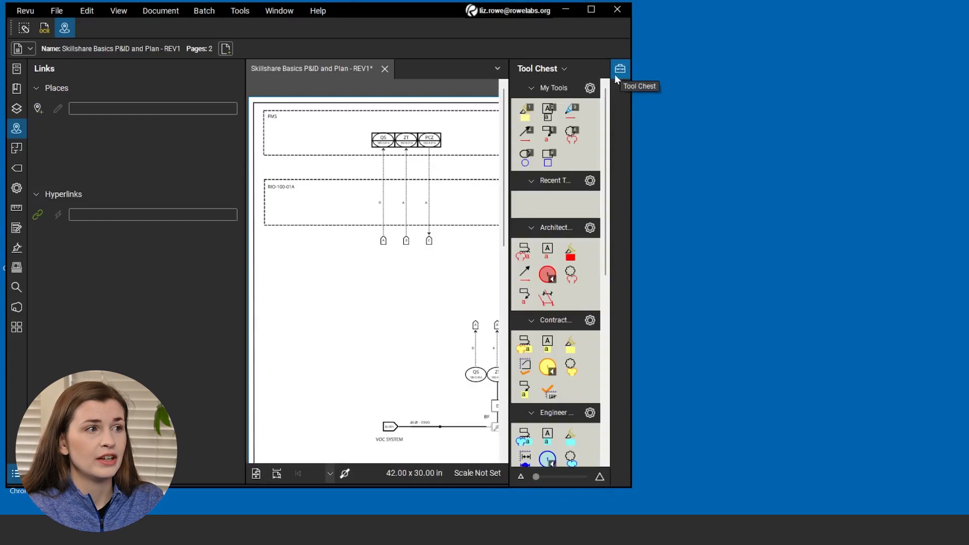
click(17, 89)
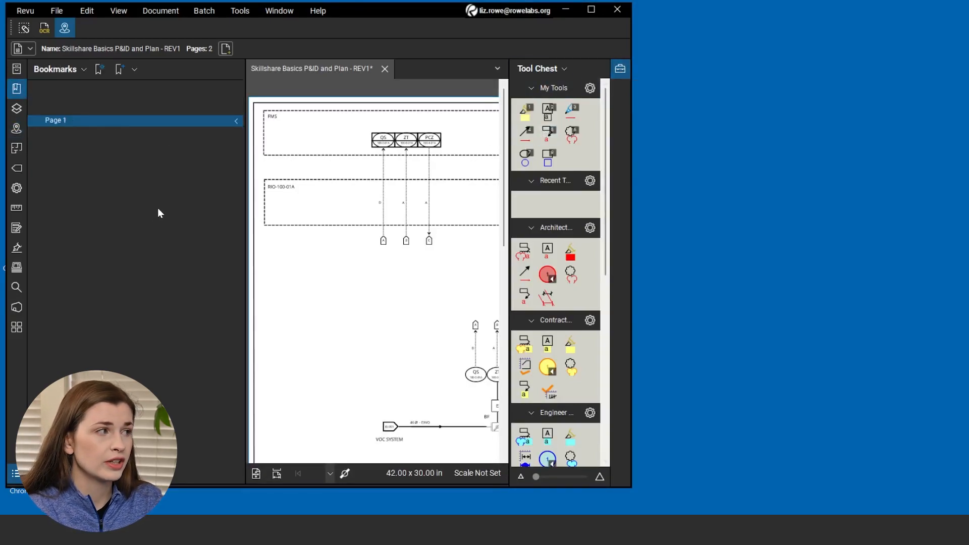
click(17, 168)
click(623, 90)
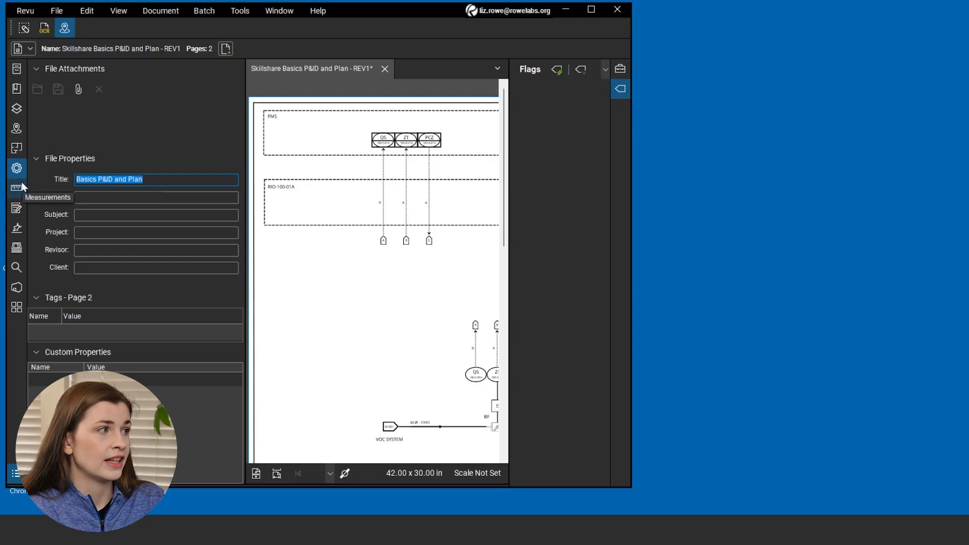
drag(18, 168, 624, 101)
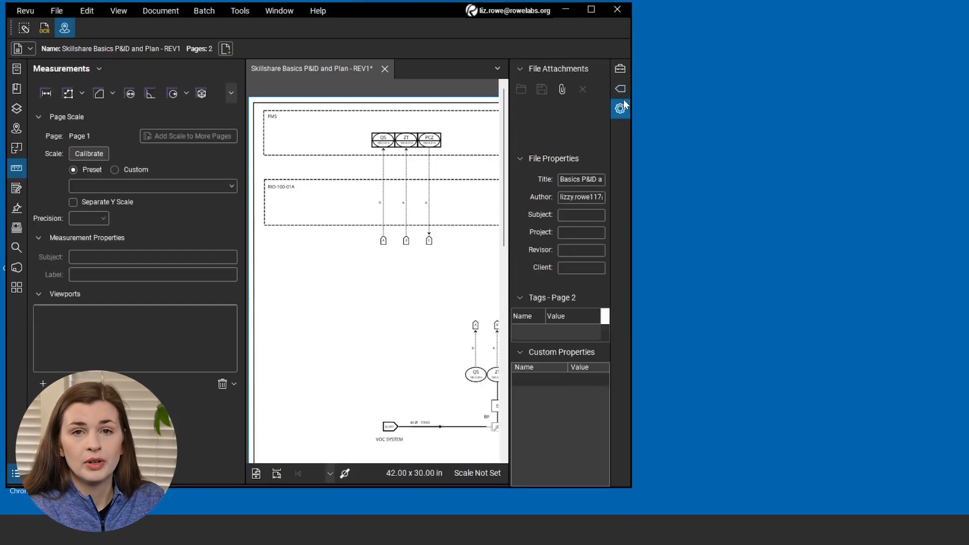
Step: Collapse the Properties panel and try switching among the Bookmarks, Tool Chest and Thumbnails panels
click(16, 88)
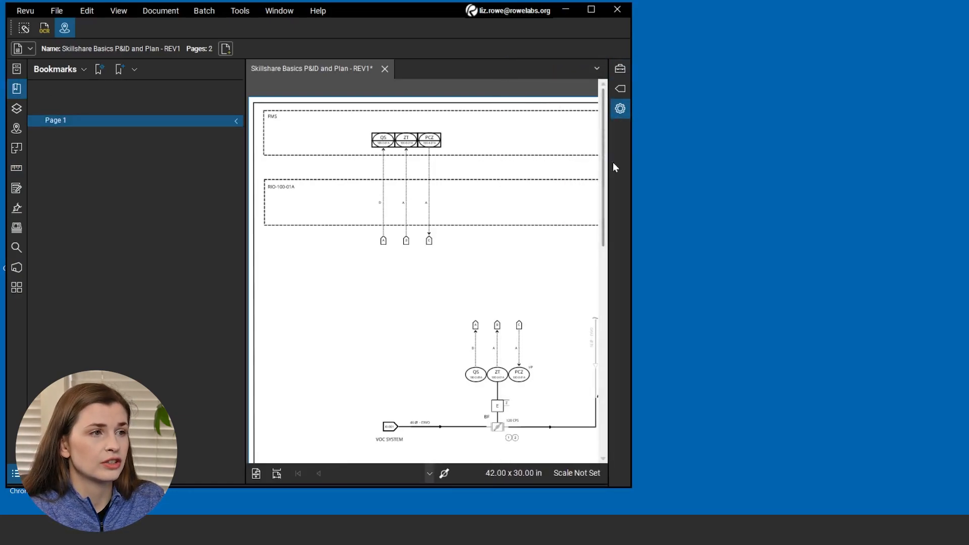
click(620, 70)
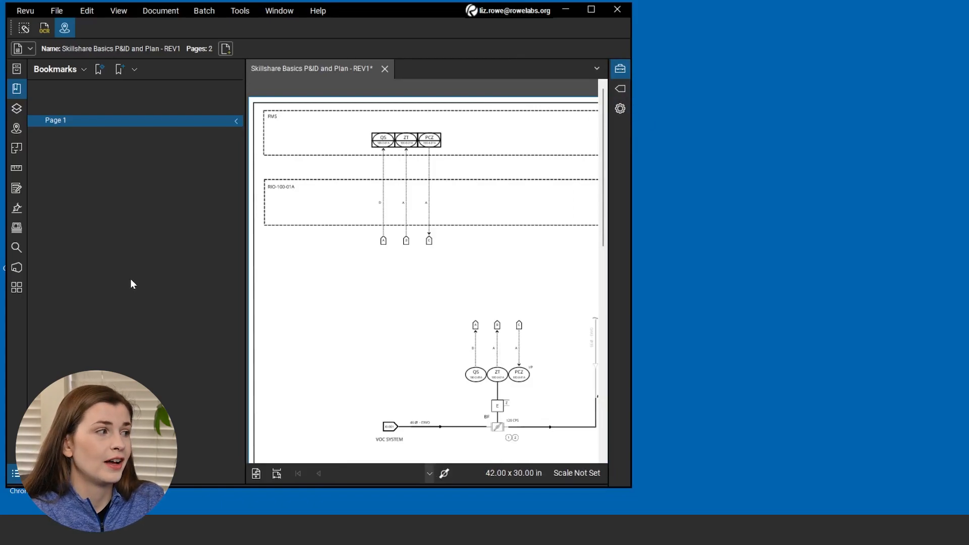
click(16, 289)
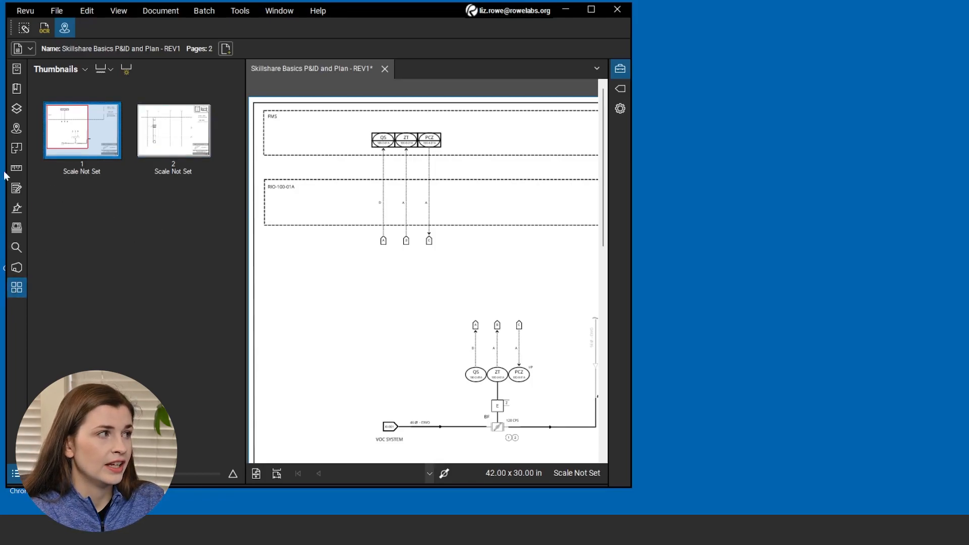
click(16, 91)
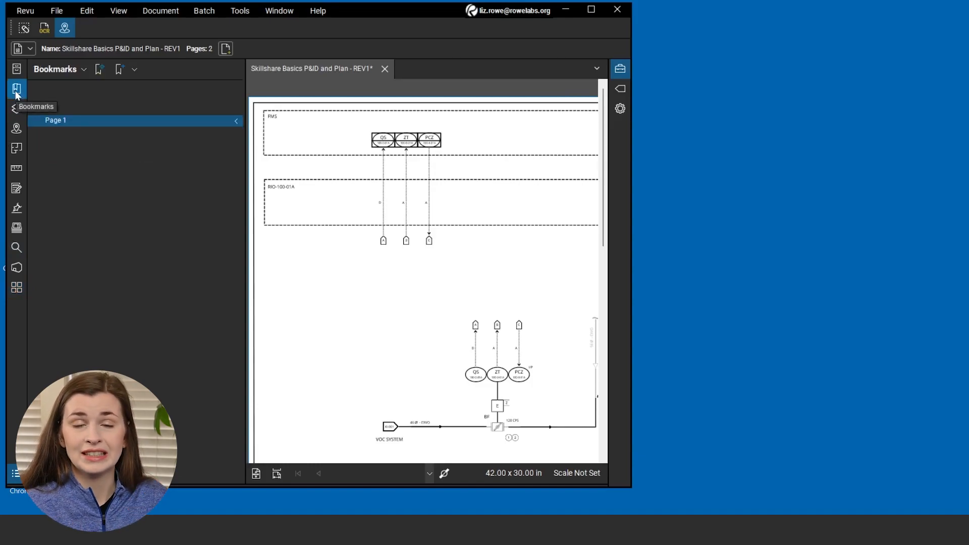
Step: Dock the Thumbnails panel in its own pane beneath the other panels and switch the upper pane between Bookmarks and Studio
click(21, 290)
drag(17, 291, 134, 206)
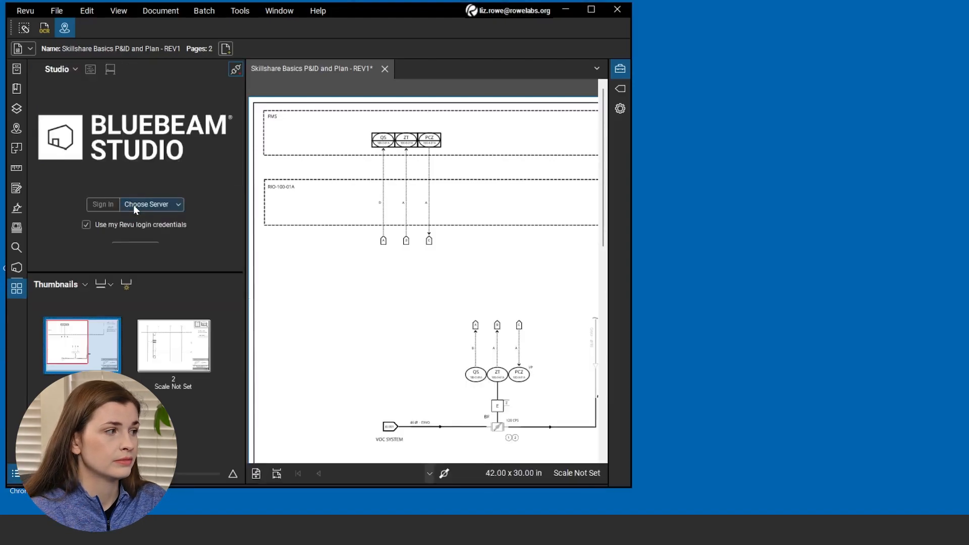
click(16, 88)
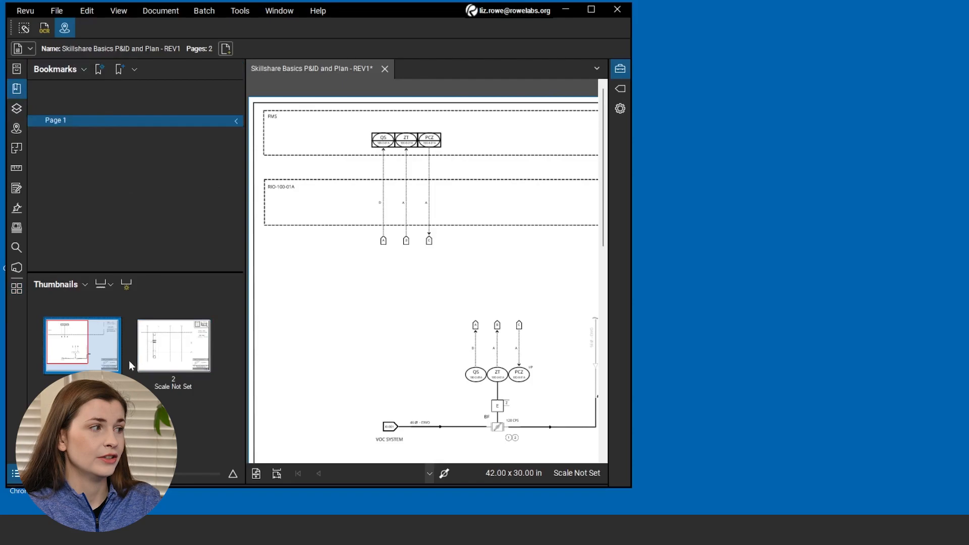
click(17, 267)
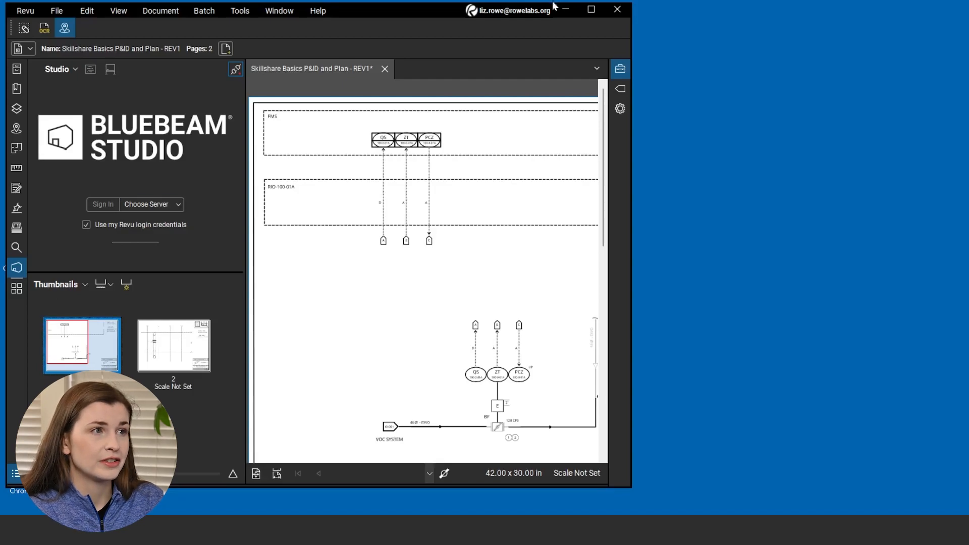
Step: Maximize the program window and show Bookmarks above the page thumbnails
click(591, 9)
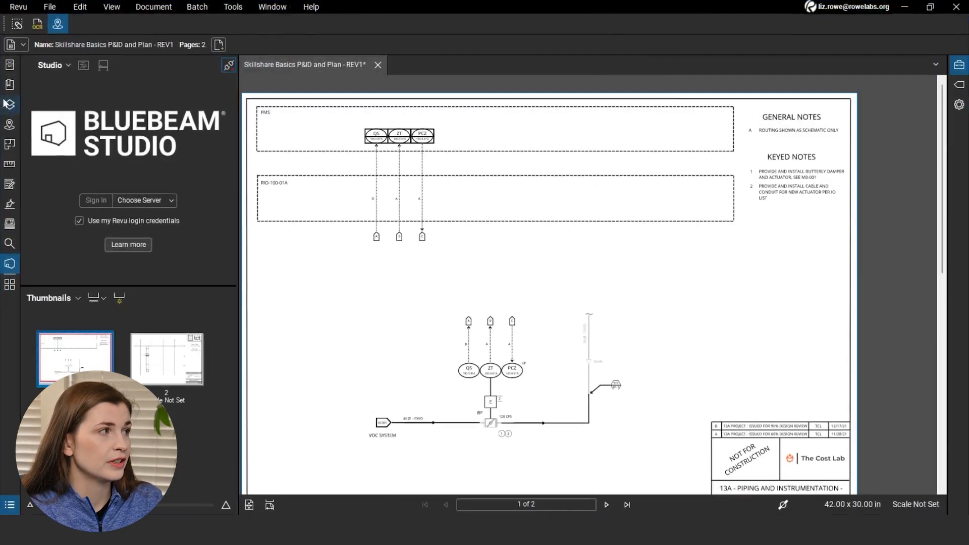
click(10, 84)
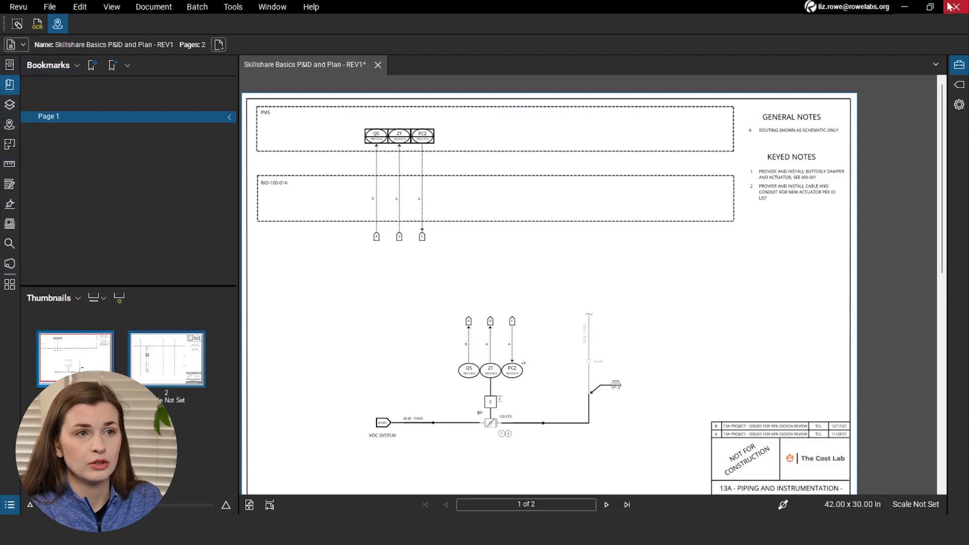
Step: Expand and collapse the Properties panel, and shift the drawing within the wider view
click(959, 105)
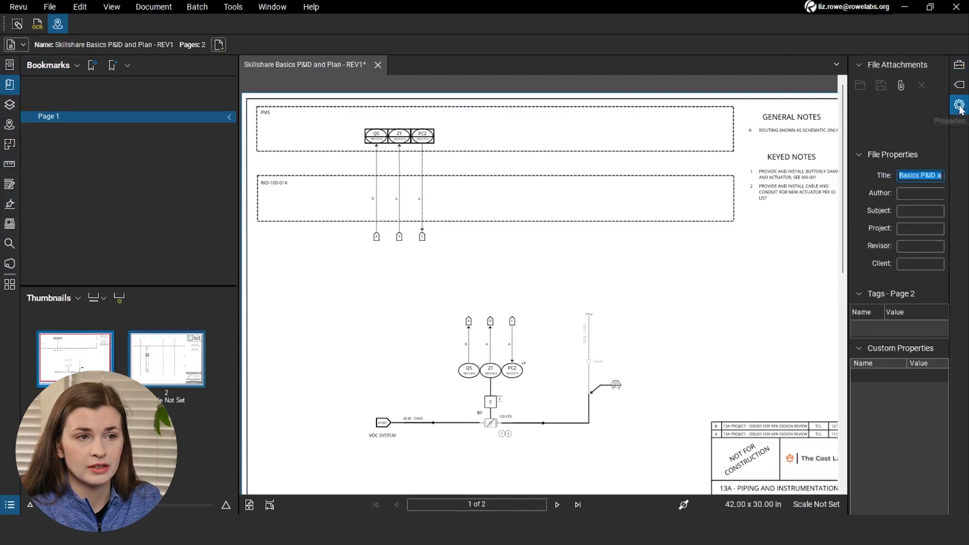
click(960, 106)
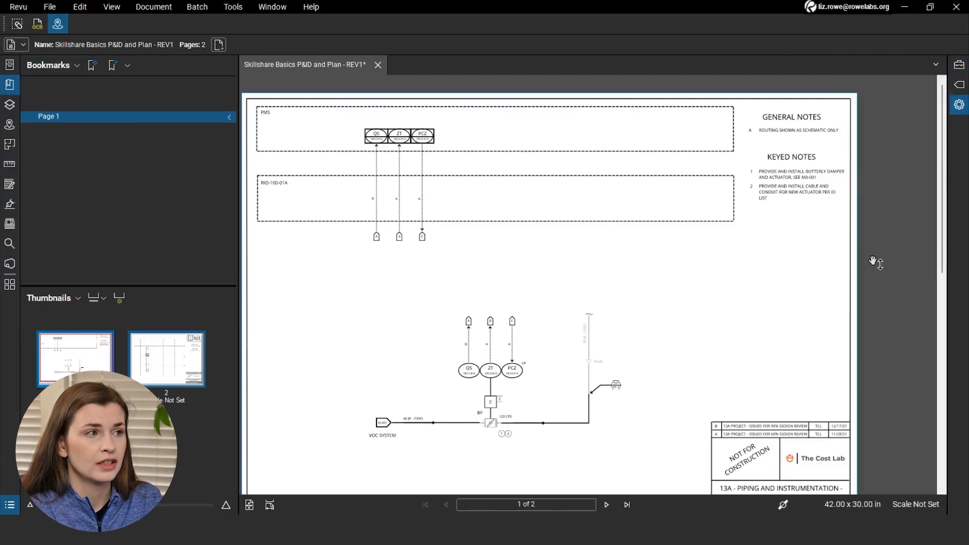
drag(610, 282, 627, 284)
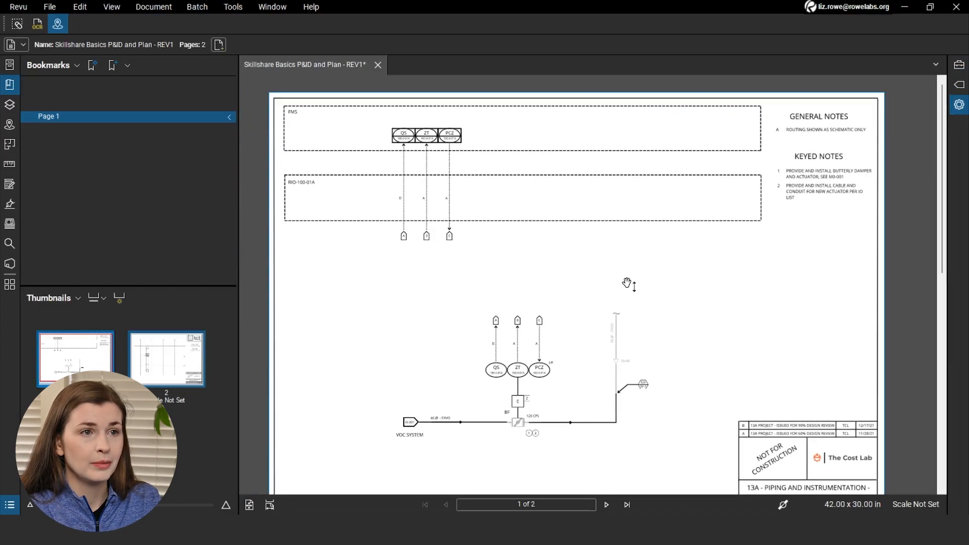